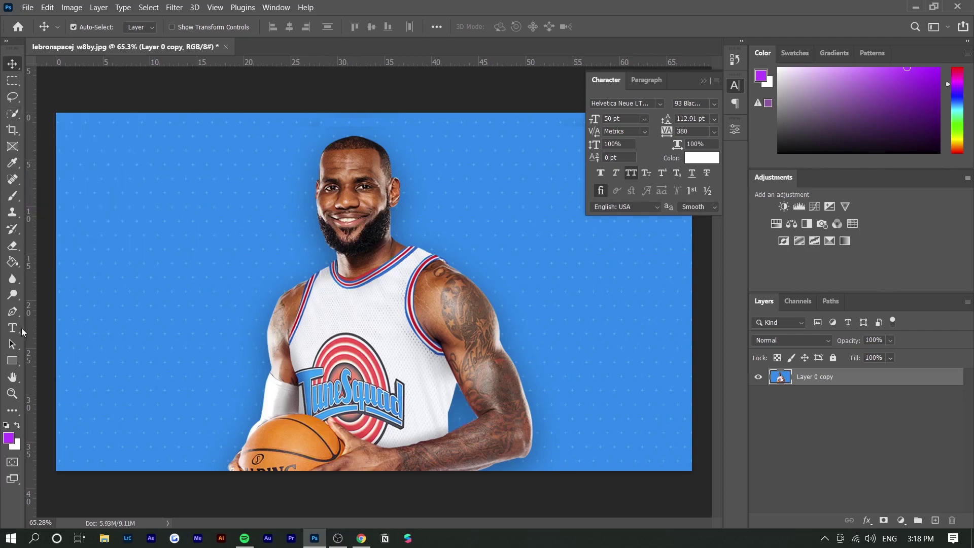
- Select the basketball player with Quick Selection's Select Subject and zoom in to check the edges
click(13, 114)
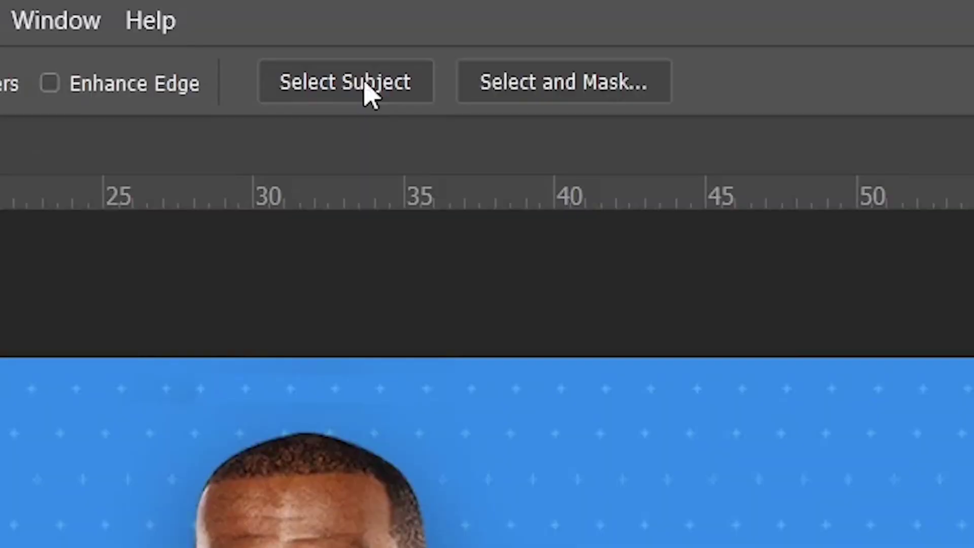
click(376, 94)
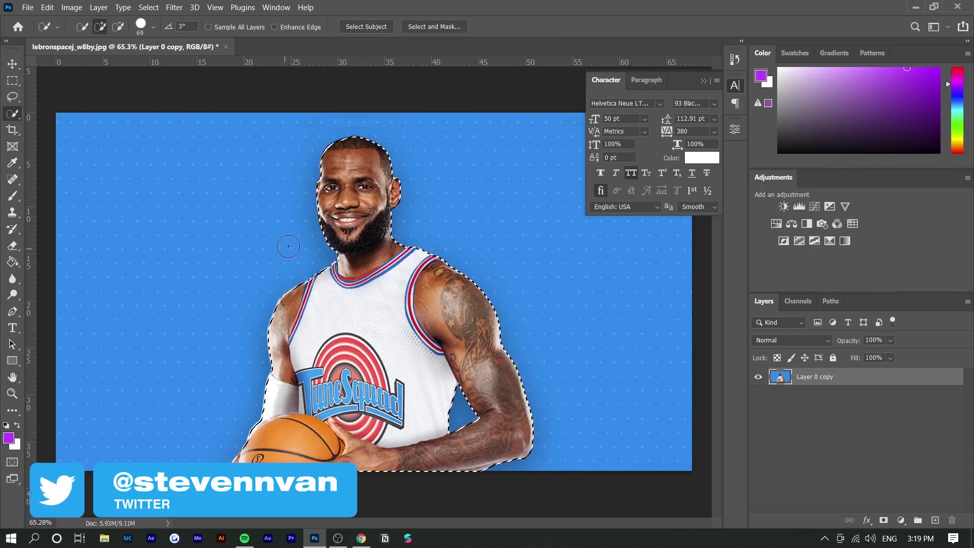
scroll(302, 152, up, 5)
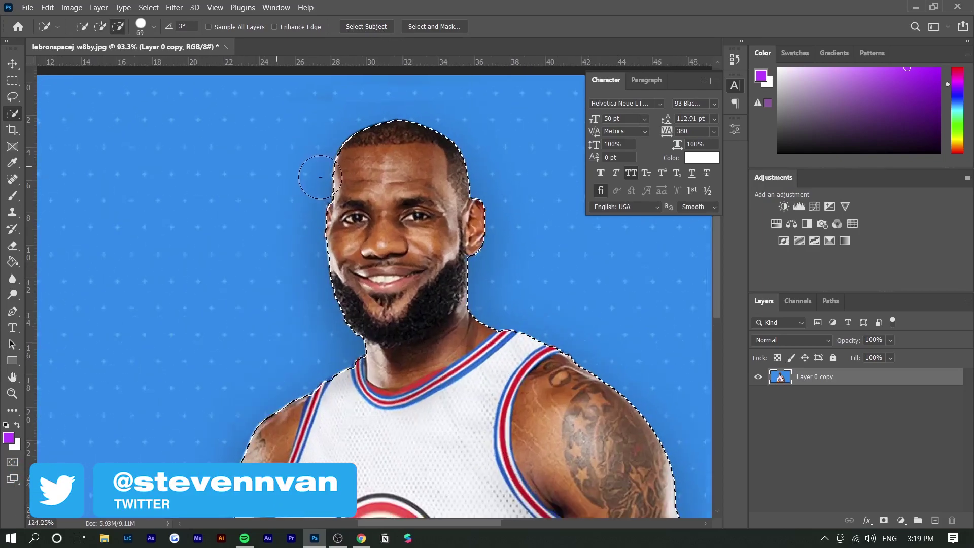
scroll(339, 230, up, 2)
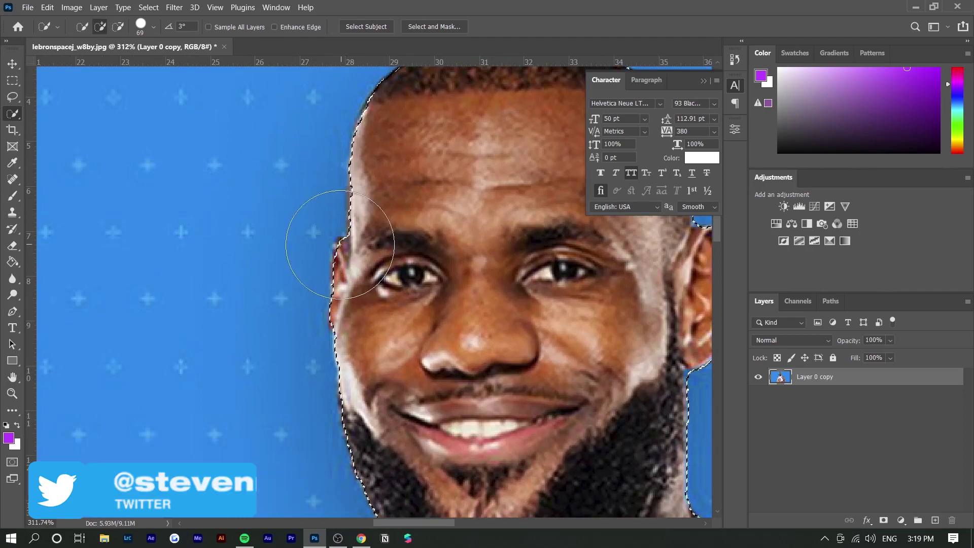
scroll(339, 238, up, 2)
scroll(340, 246, down, 5)
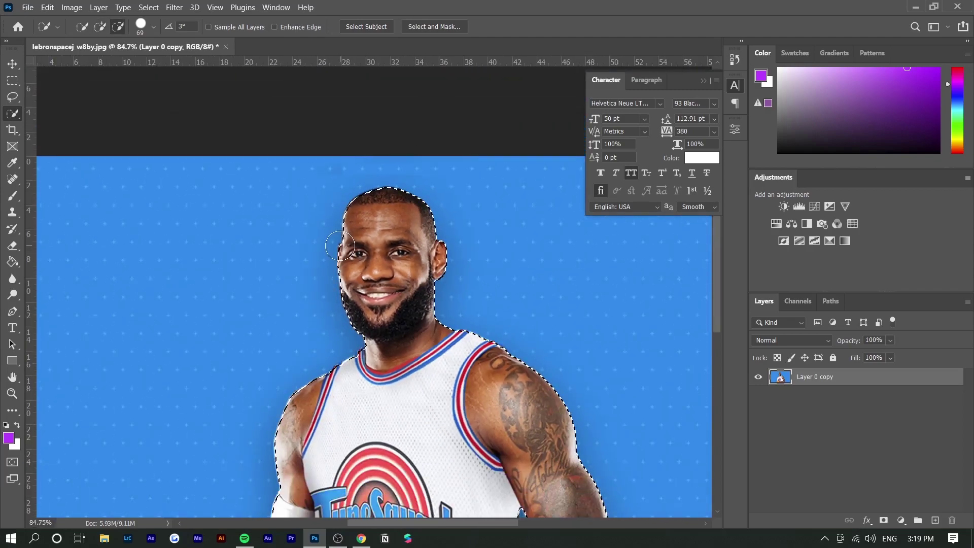
scroll(340, 246, down, 1)
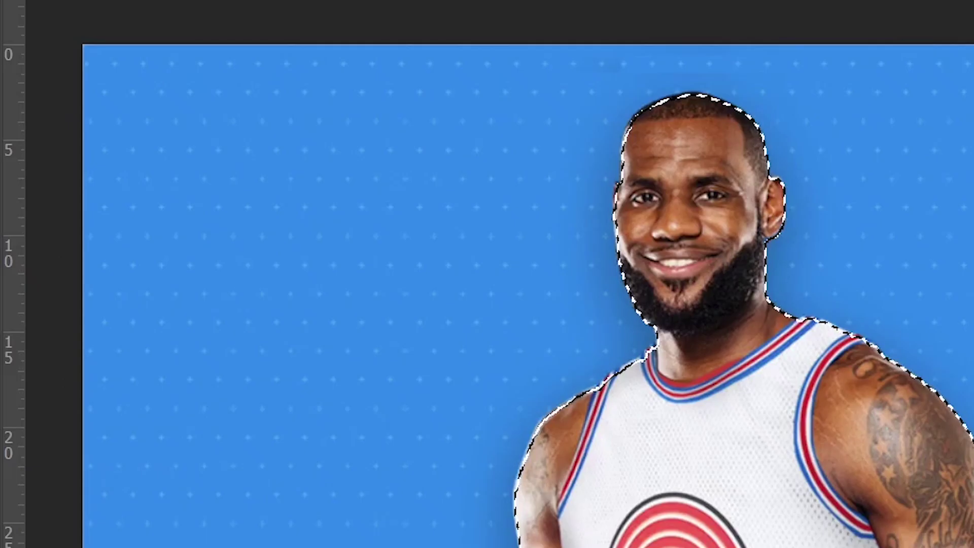
- Expand the player selection by 25 pixels using Select > Modify > Expand
key(alt+s)
mouse_move(347, 196)
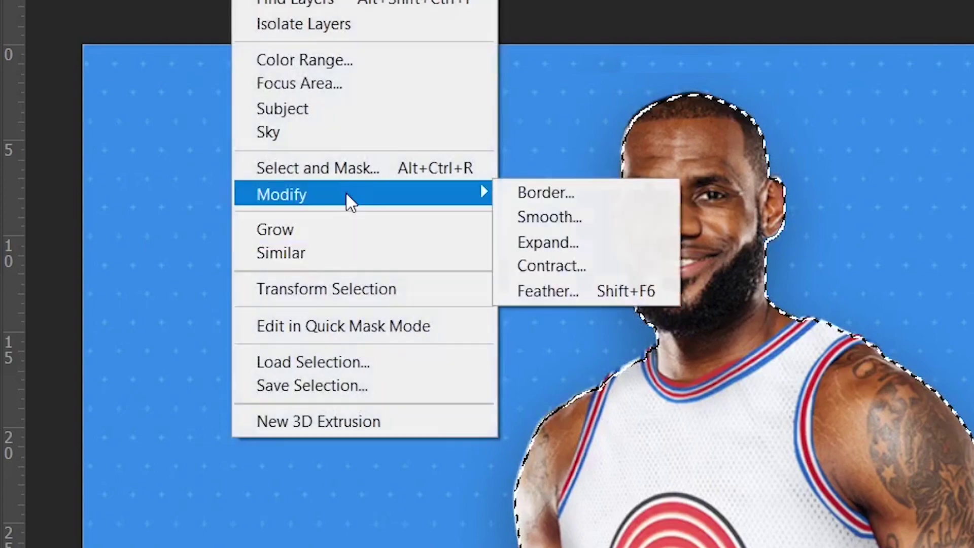
click(558, 242)
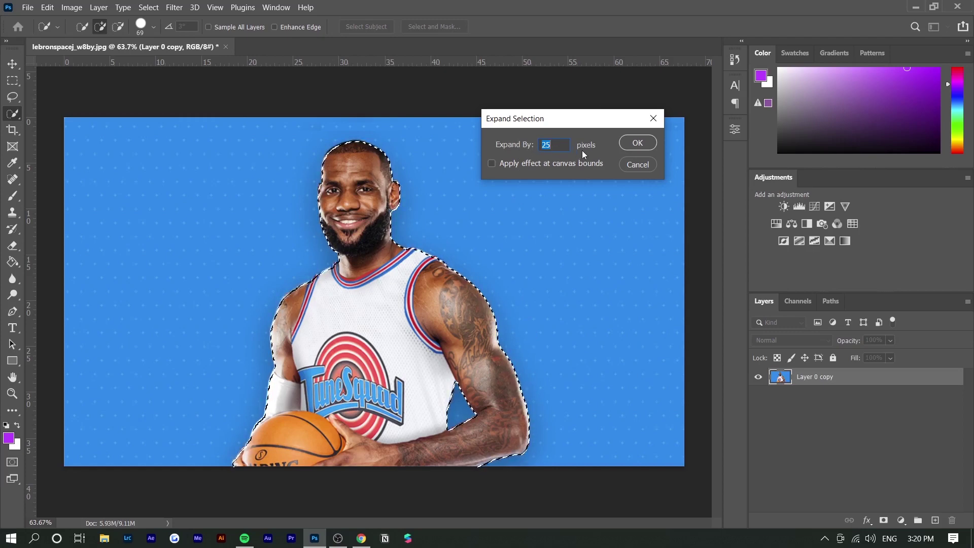
drag(565, 123, 537, 151)
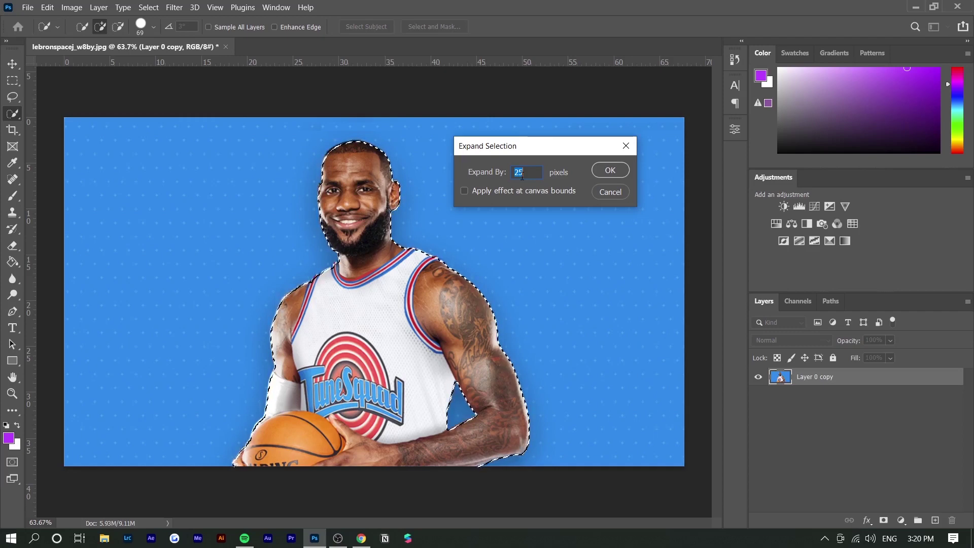
click(597, 174)
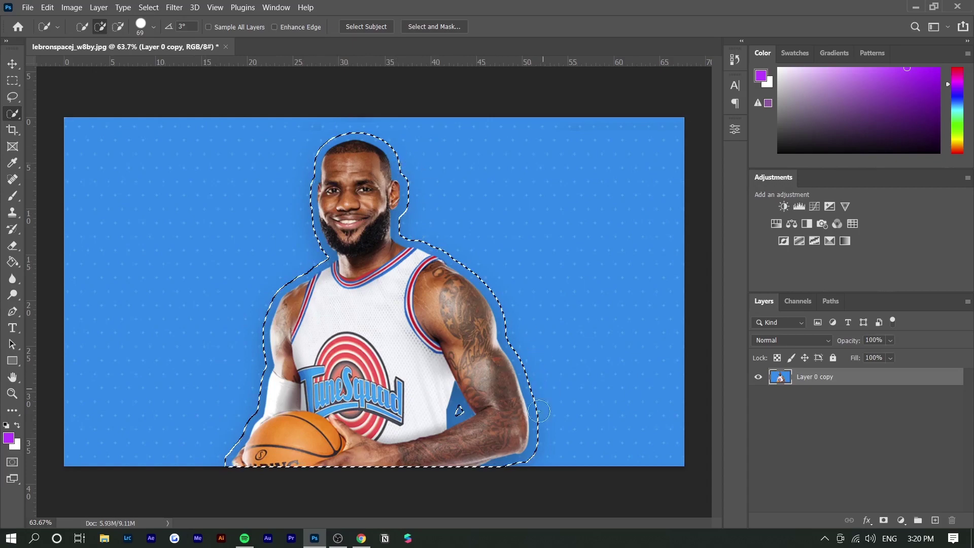
- Smooth the expanded selection with a 50-pixel sample radius via Select > Modify > Smooth
click(148, 7)
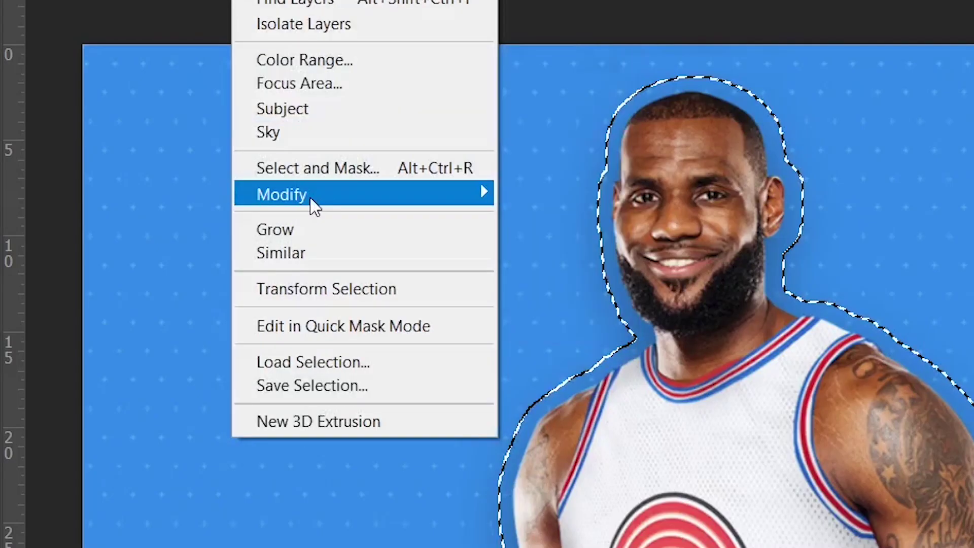
mouse_move(315, 206)
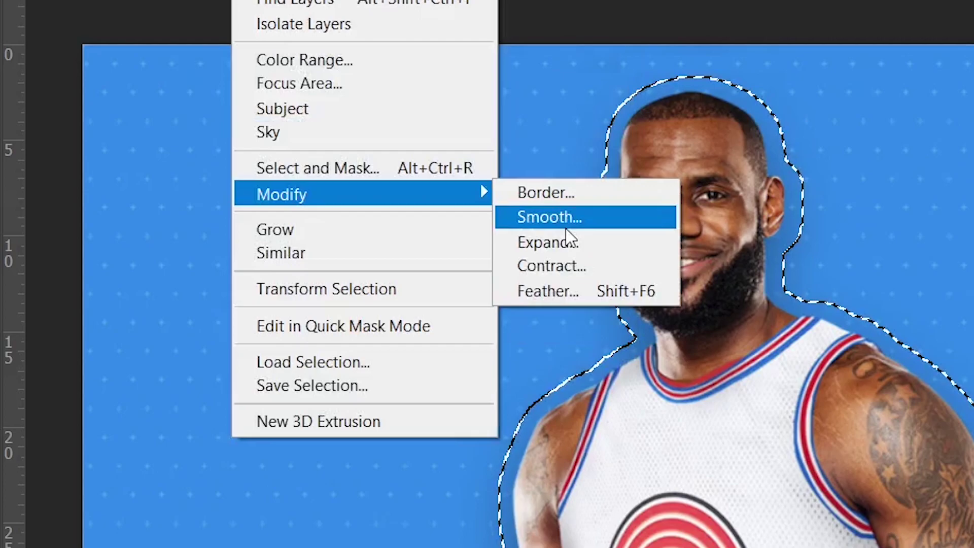
click(557, 226)
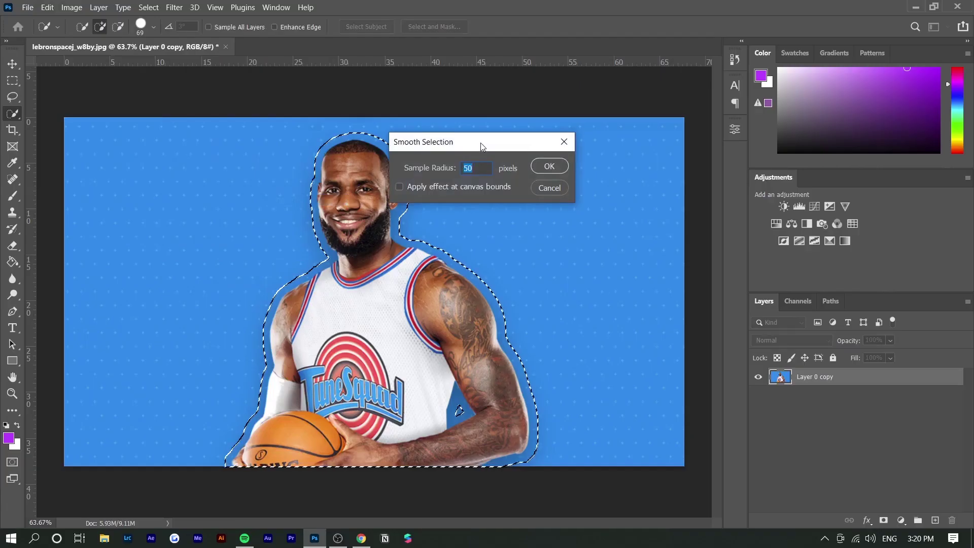
drag(480, 142, 555, 134)
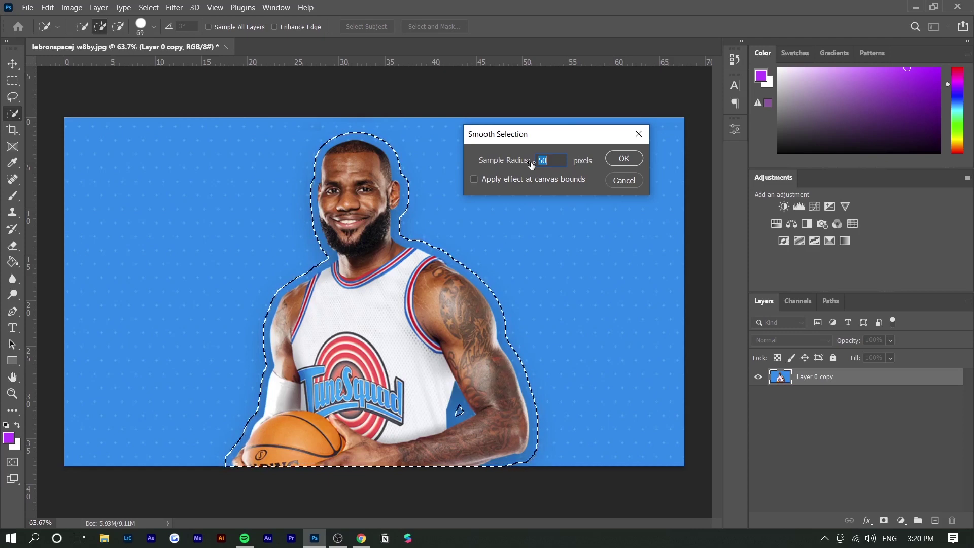
key(Return)
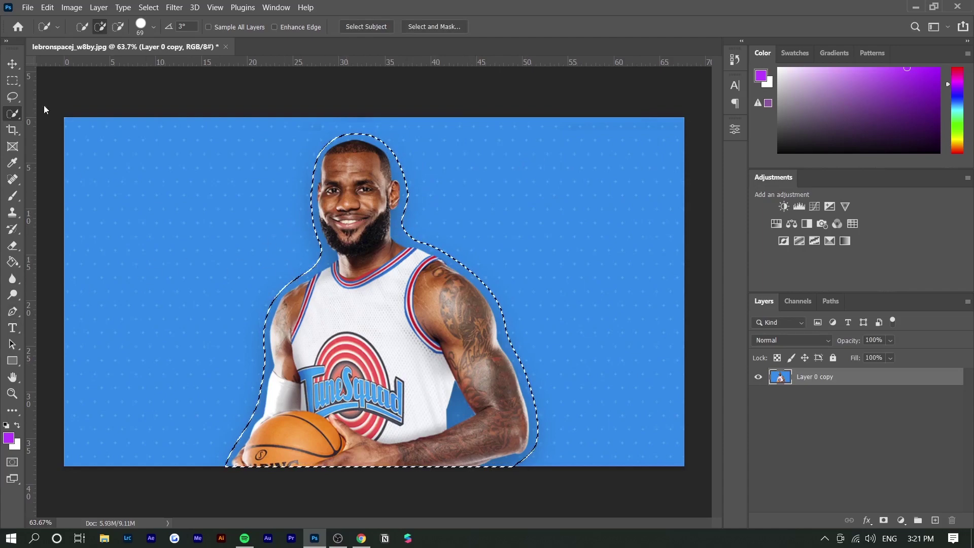
- Convert the selection into a work path with 2.0 tolerance
right_click(382, 256)
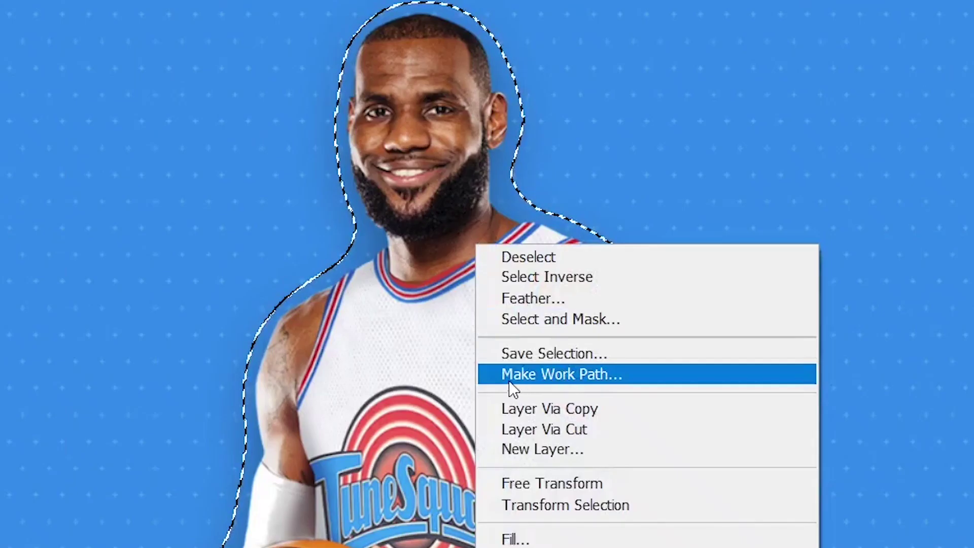
click(602, 376)
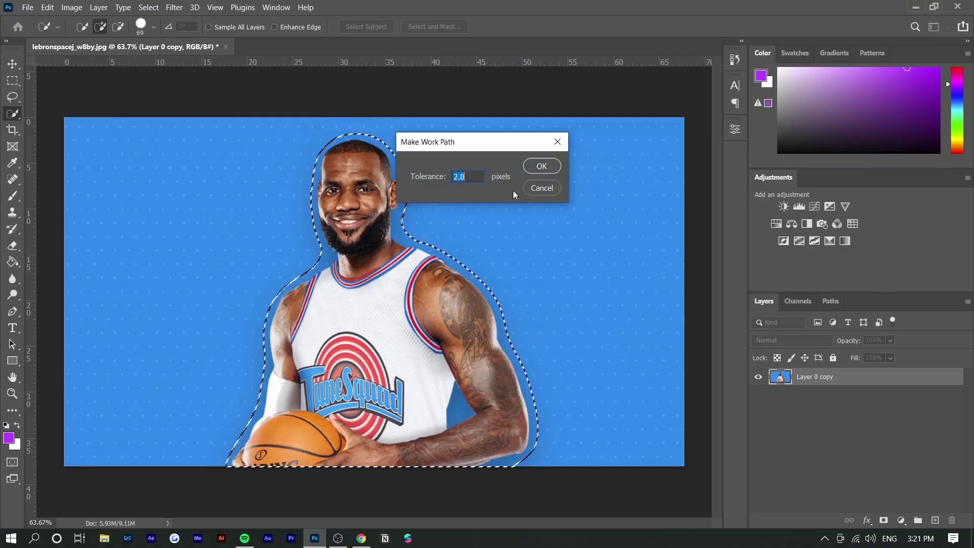
click(541, 166)
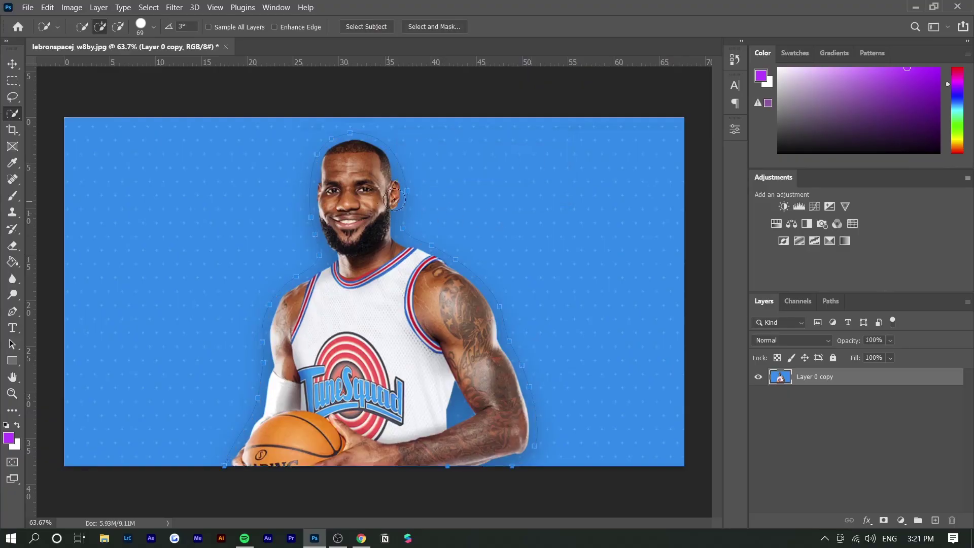
- Add lorem ipsum placeholder text along the path around the player on Layer 1
scroll(709, 257, up, 2)
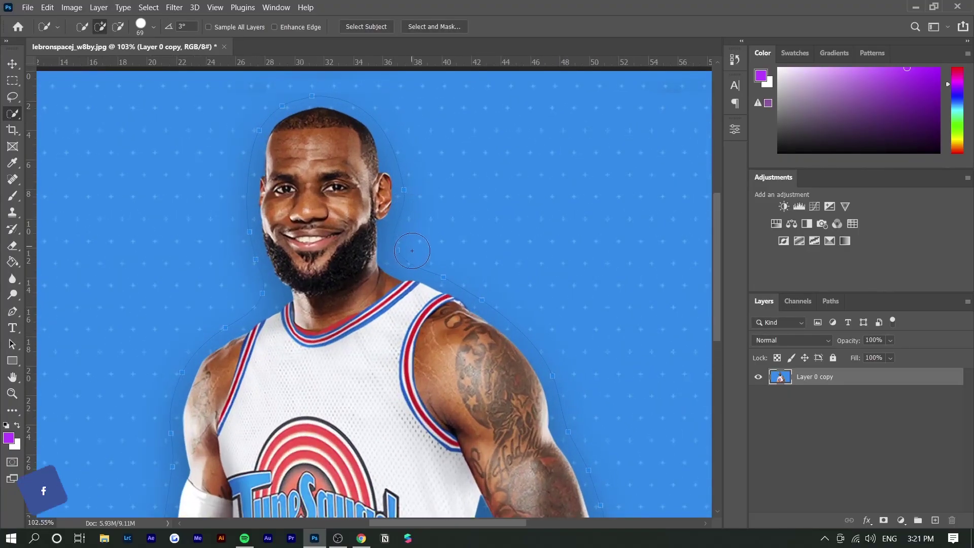
scroll(715, 257, down, 1)
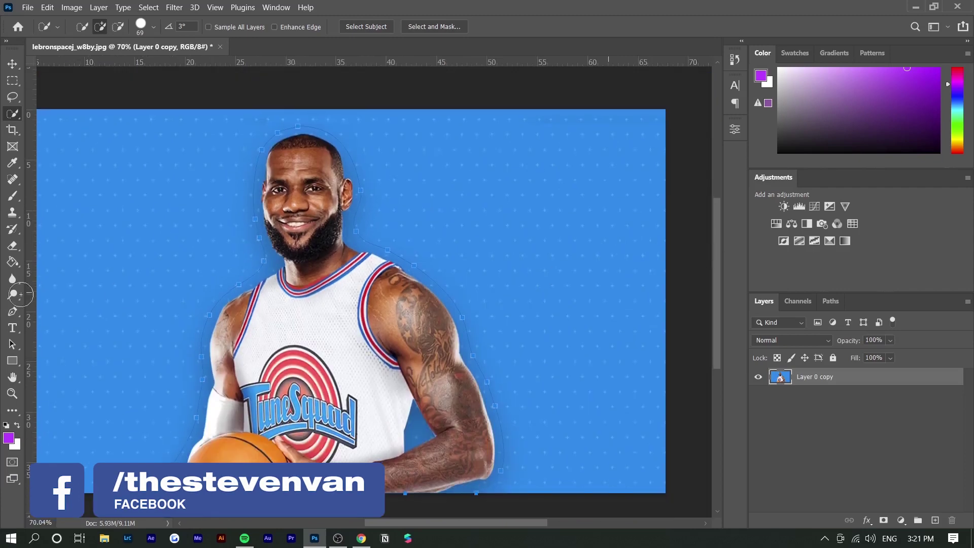
click(12, 328)
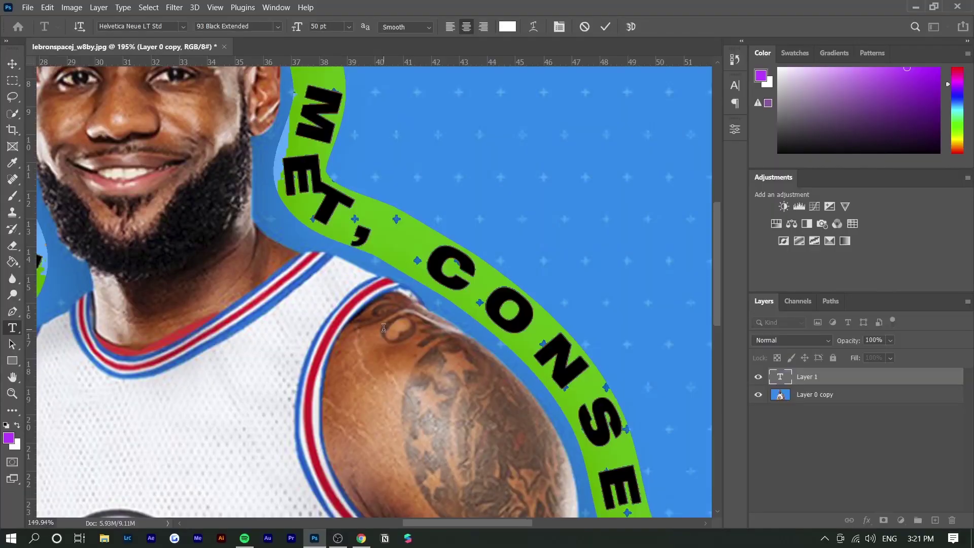
scroll(384, 328, down, 6)
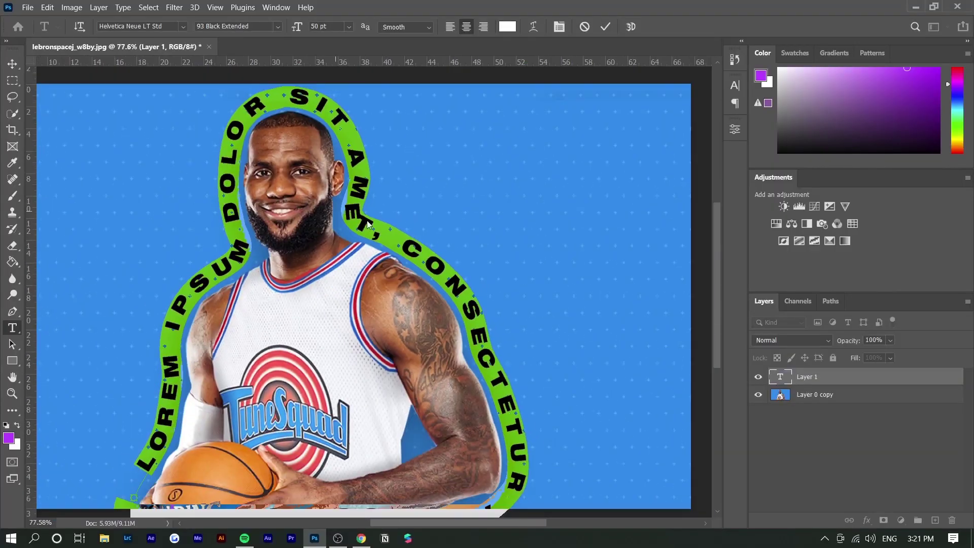
- Replace the placeholder with 'LEBRON JAMES' and paste it repeatedly to fill the whole path
key(BackSpace)
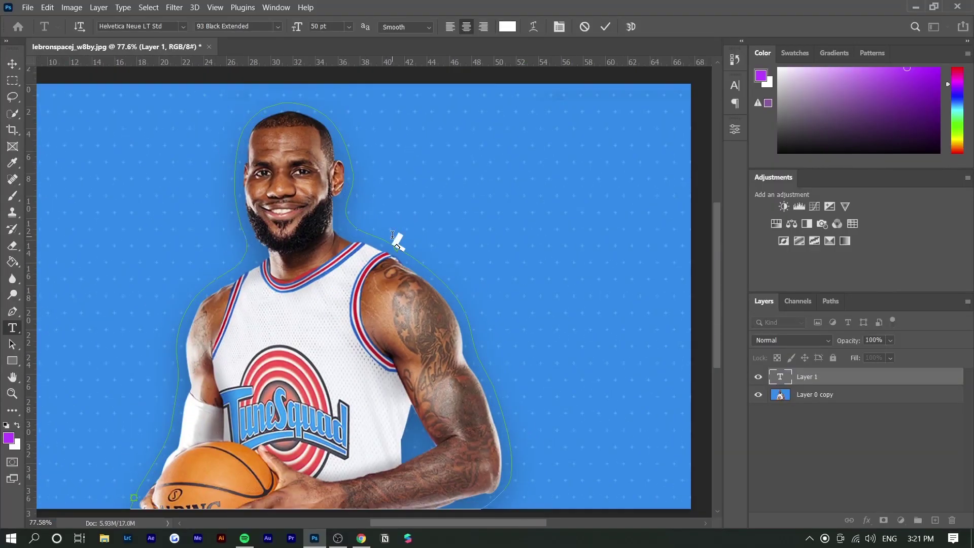
text(LEBRON J)
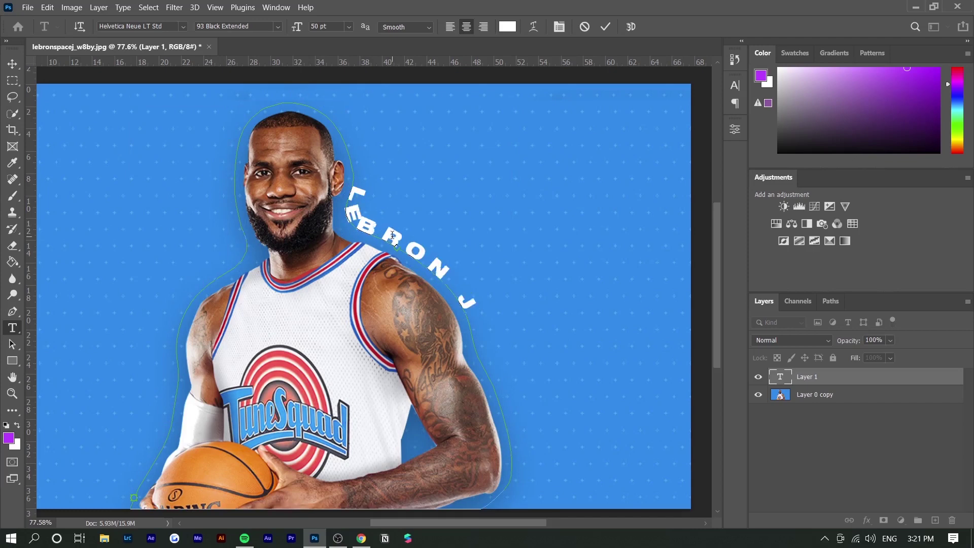
text(AMES)
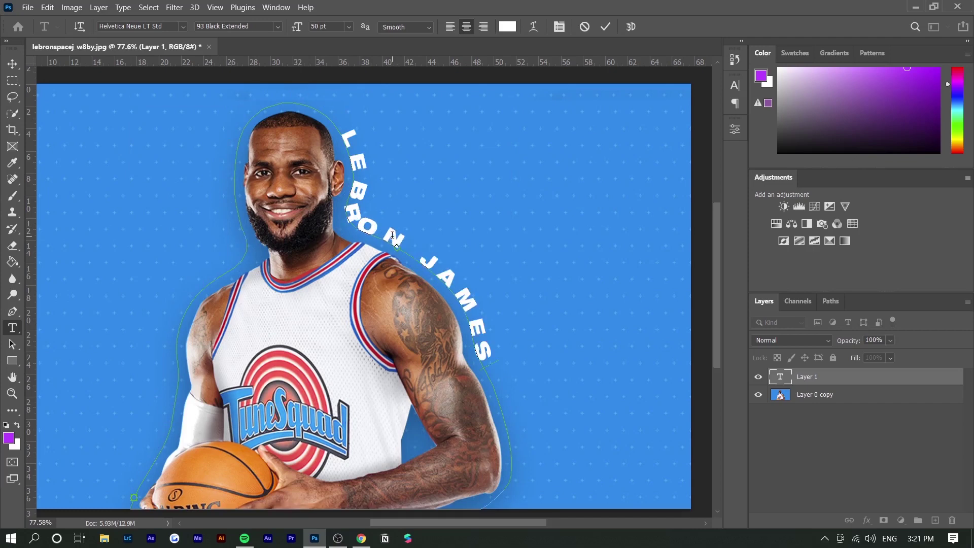
key(ctrl+a)
click(492, 373)
key(ctrl+v)
key(ctrl+v)
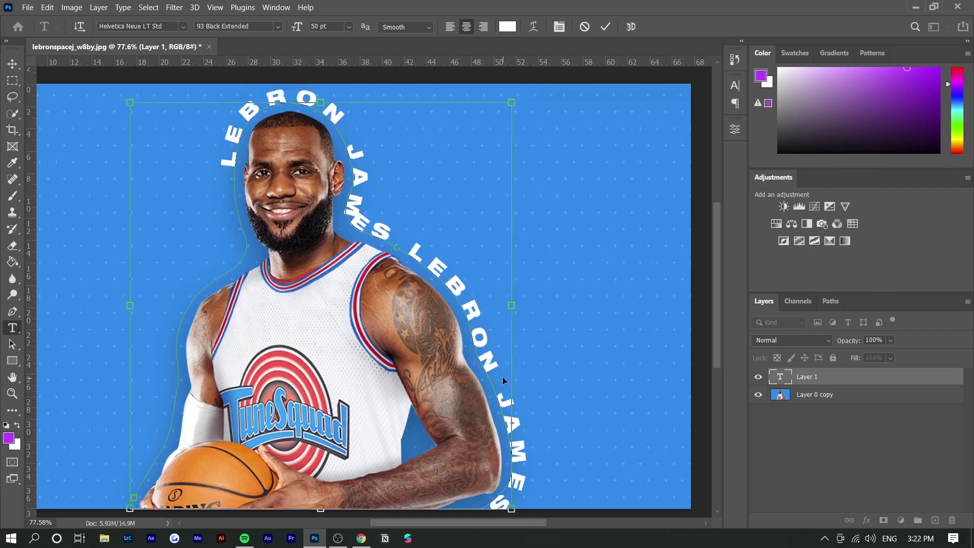
key(ctrl+v)
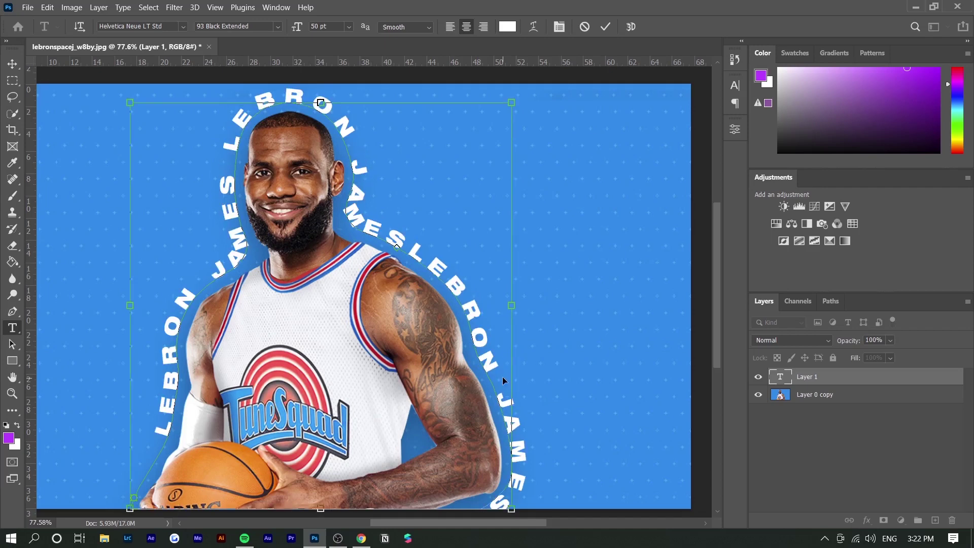
scroll(502, 376, down, 1)
key(ctrl+a)
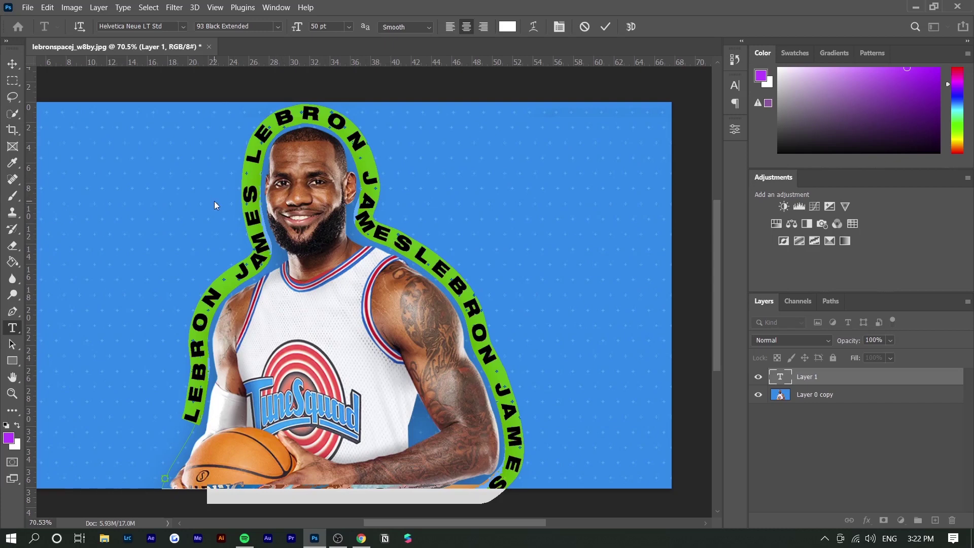
- Select all the path text and set its tracking, trying 300 and 0, then about 420
double_click(248, 269)
key(ctrl+a)
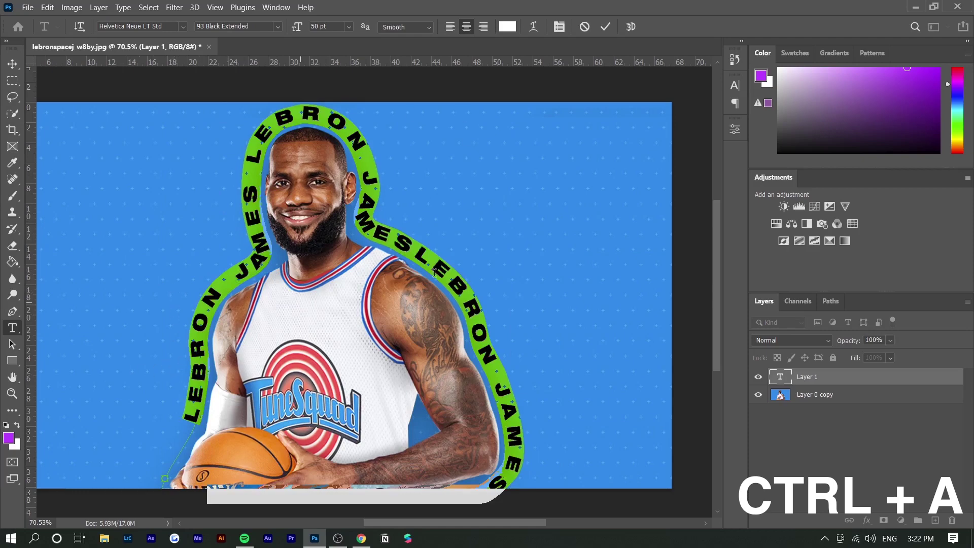
key(ctrl+t)
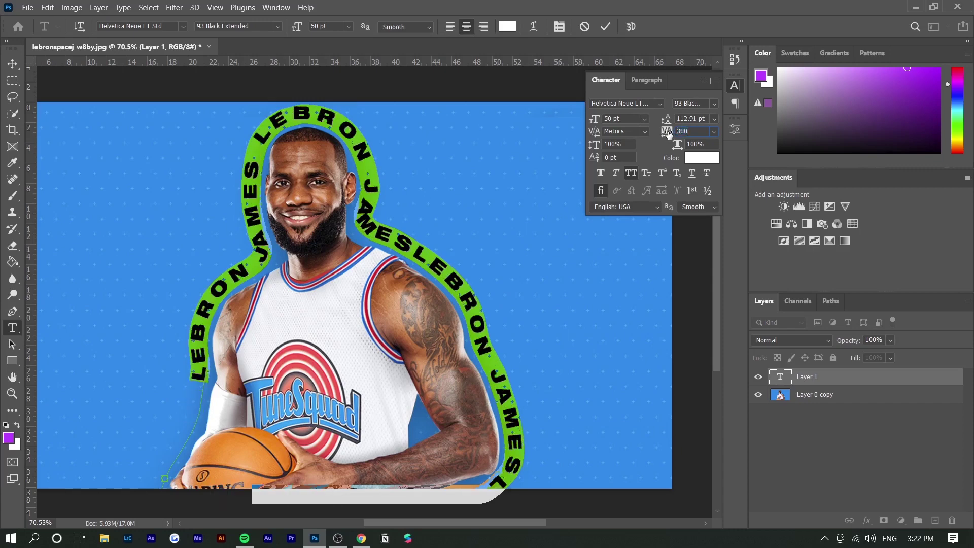
click(670, 133)
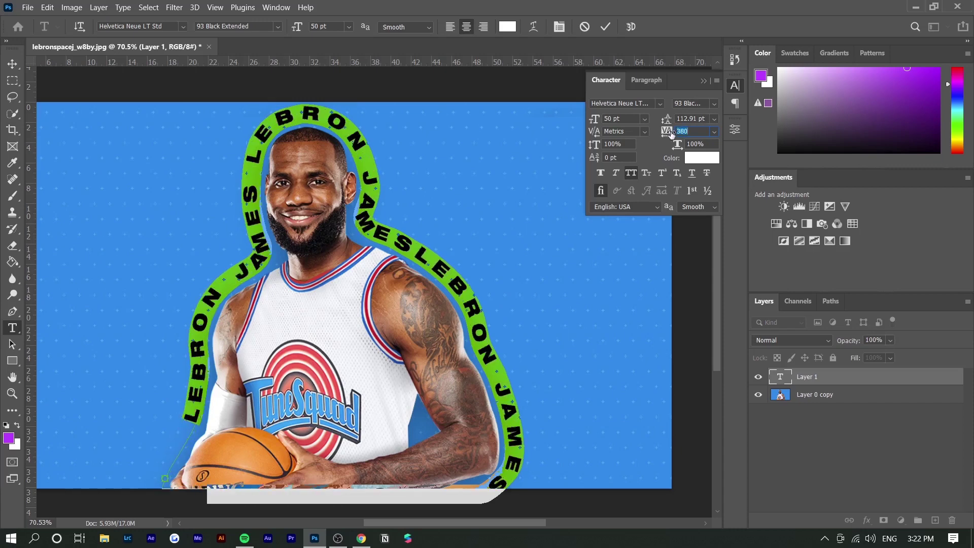
text(300)
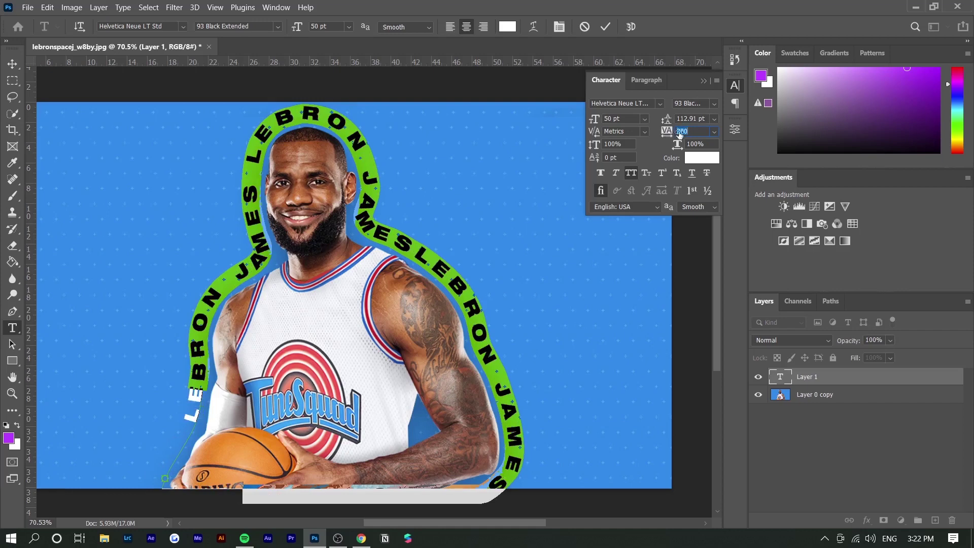
key(Return)
text(0)
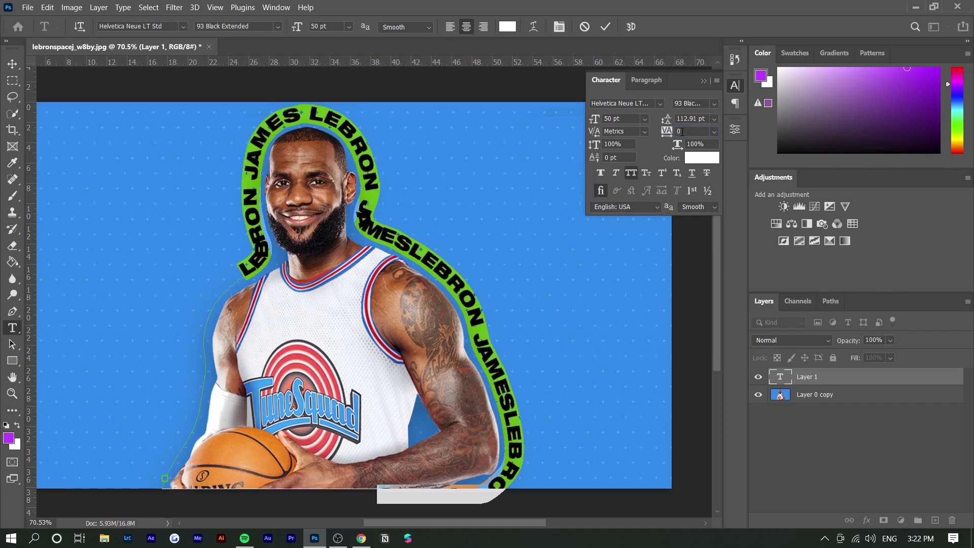
click(399, 241)
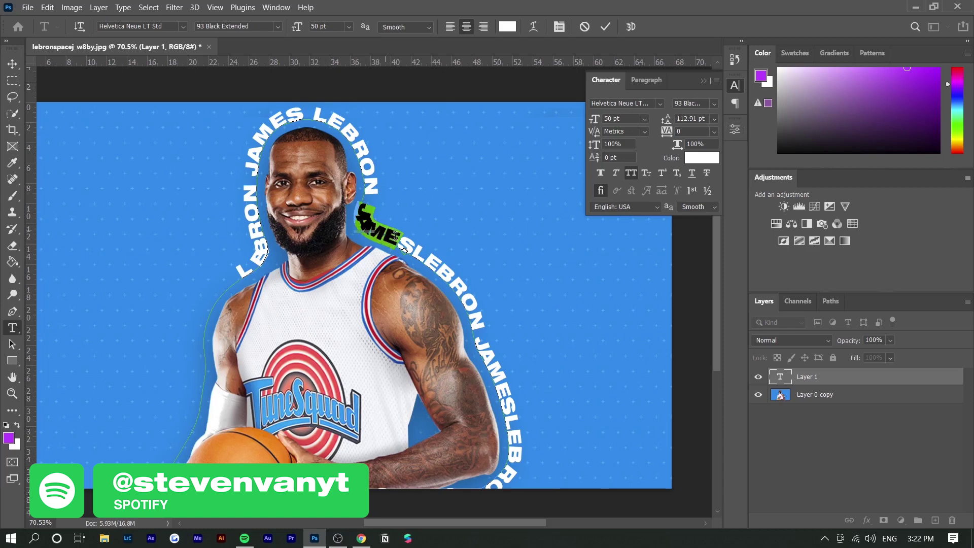
key(ctrl+a)
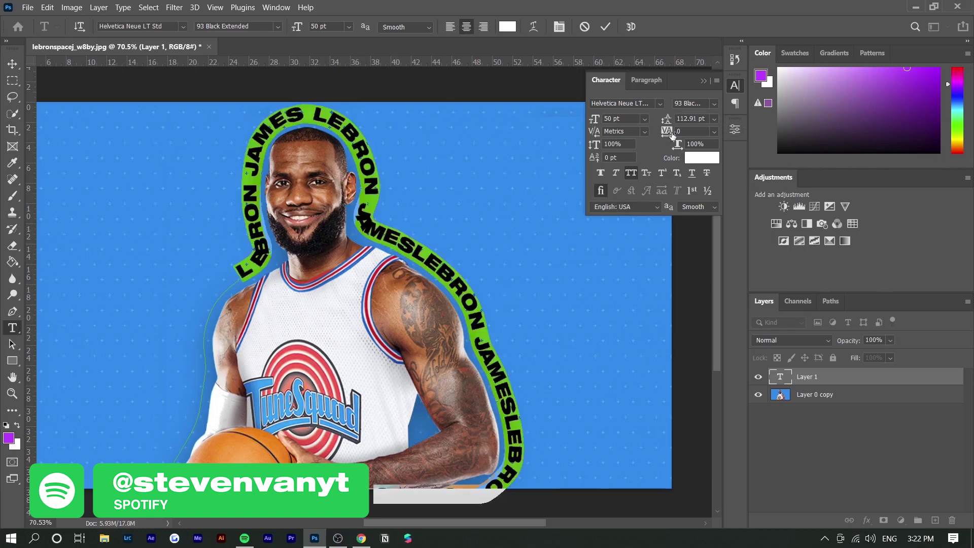
drag(675, 134, 684, 133)
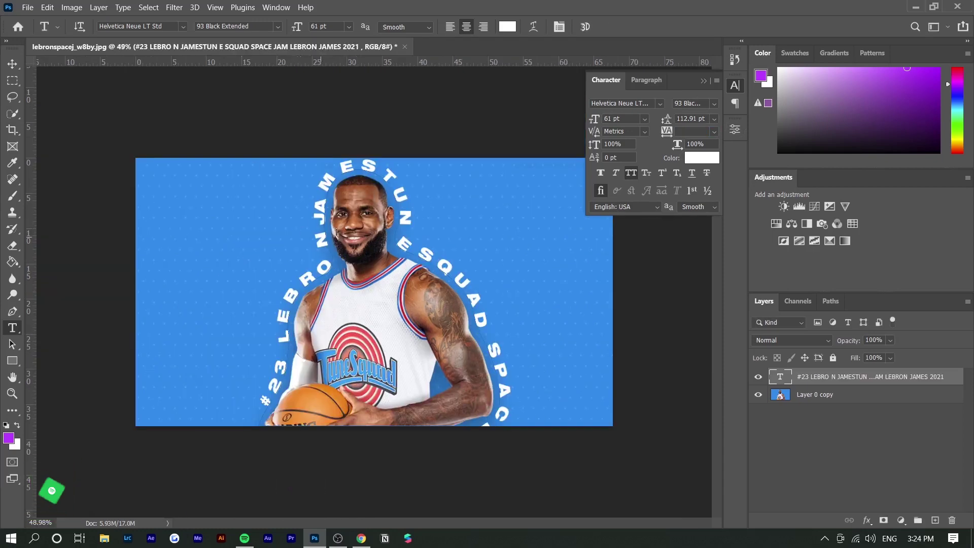
scroll(370, 240, up, 1)
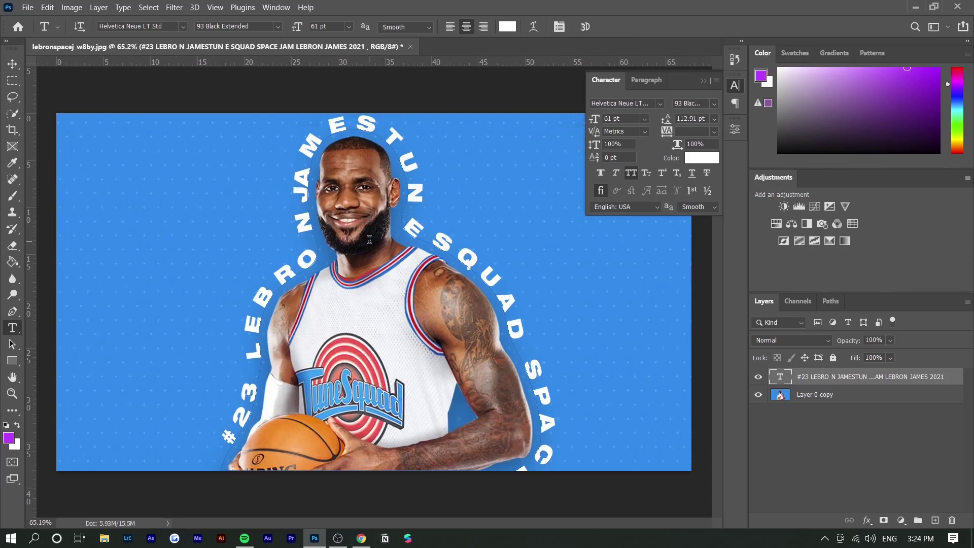
scroll(369, 239, down, 2)
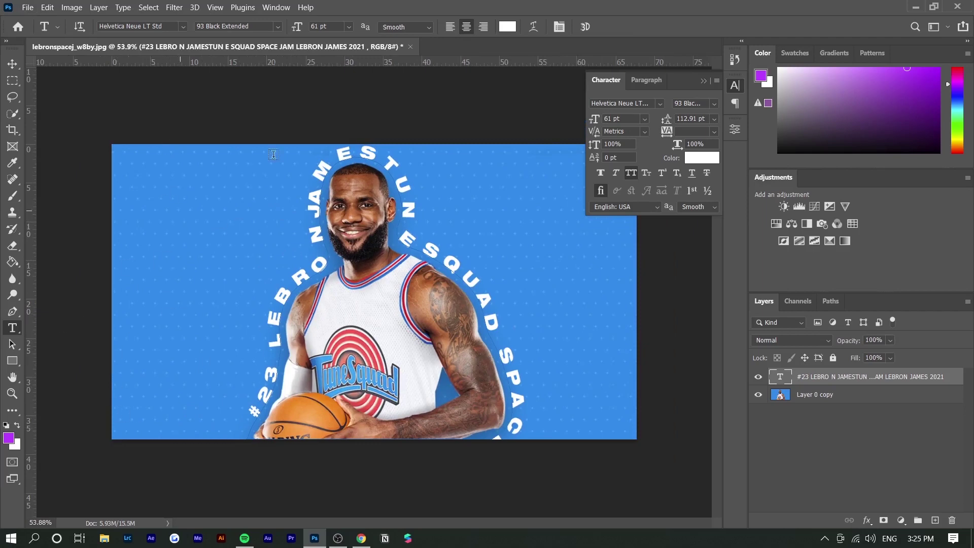
key(v)
key(ctrl+plus)
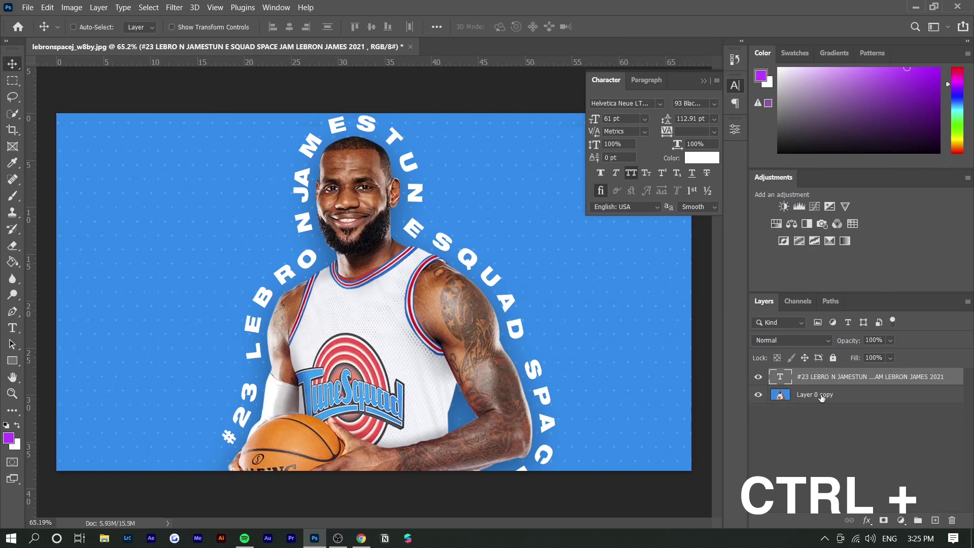
- Duplicate the text ring layer and scale the copy well beyond the original ring
key(ctrl+j)
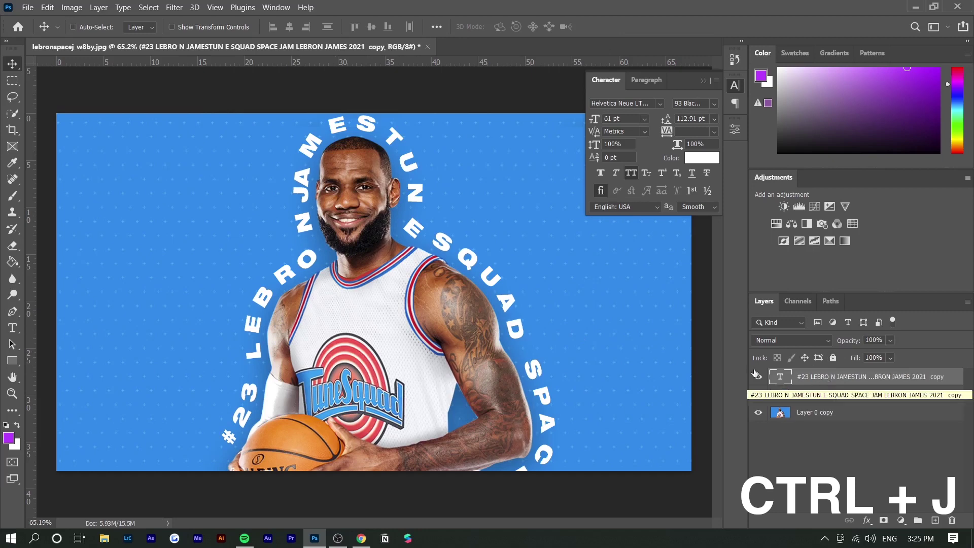
key(ctrl+t)
drag(387, 302, 349, 296)
drag(519, 480, 598, 536)
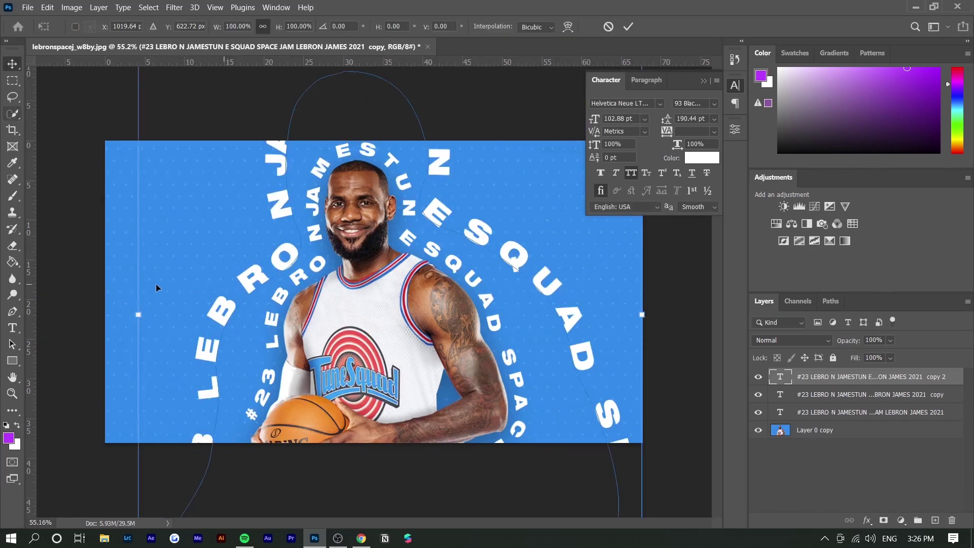
drag(139, 313, 10, 300)
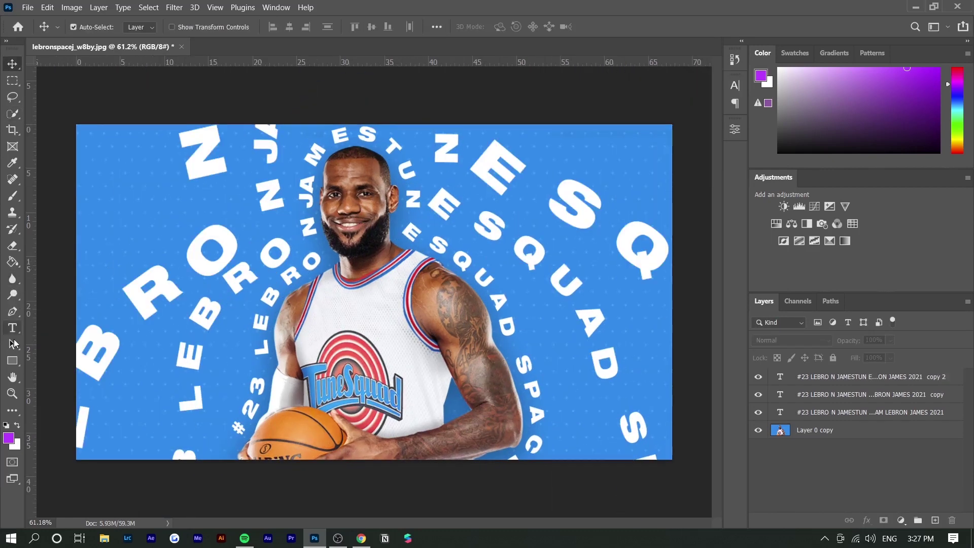
- Edit the enlarged copy 2 ring's path text and commit the changes
click(14, 328)
click(471, 225)
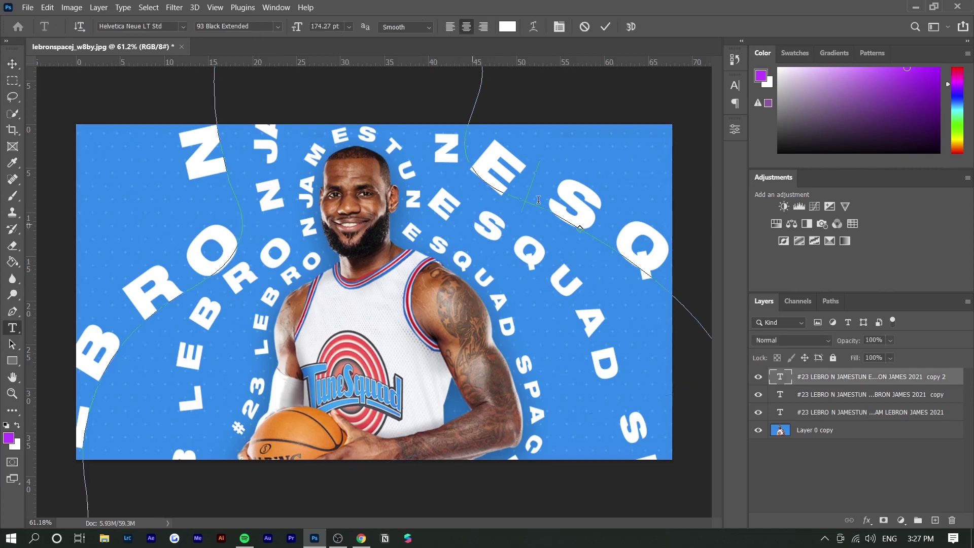
key(ctrl+Return)
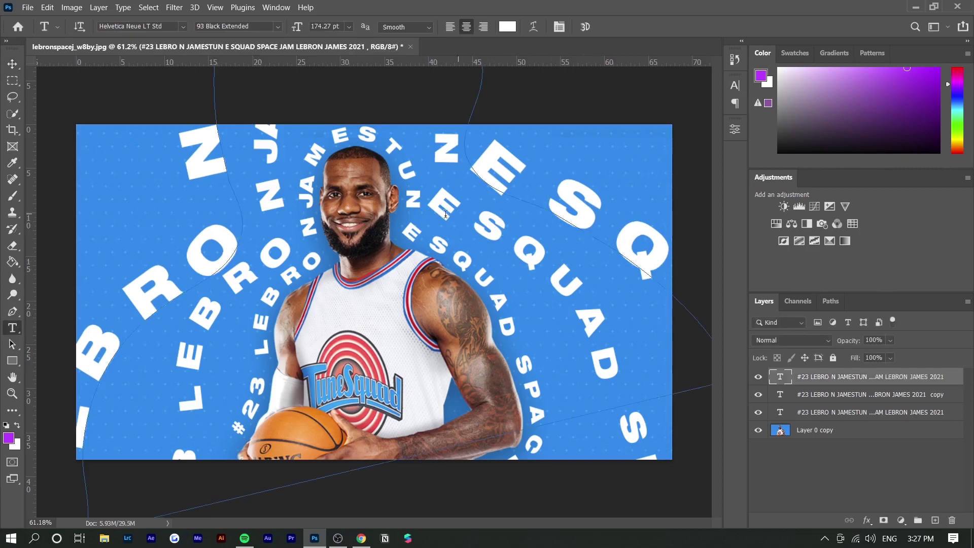
click(556, 199)
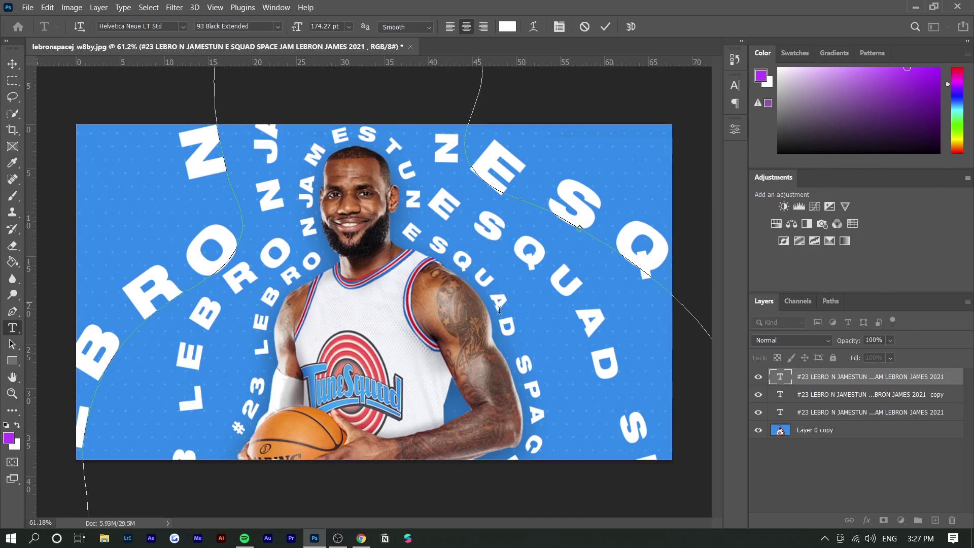
key(ctrl+Return)
- Hide the duplicate rings, then select Layer 0 copy together with the original text ring layer
key(v)
key(ctrl+comma)
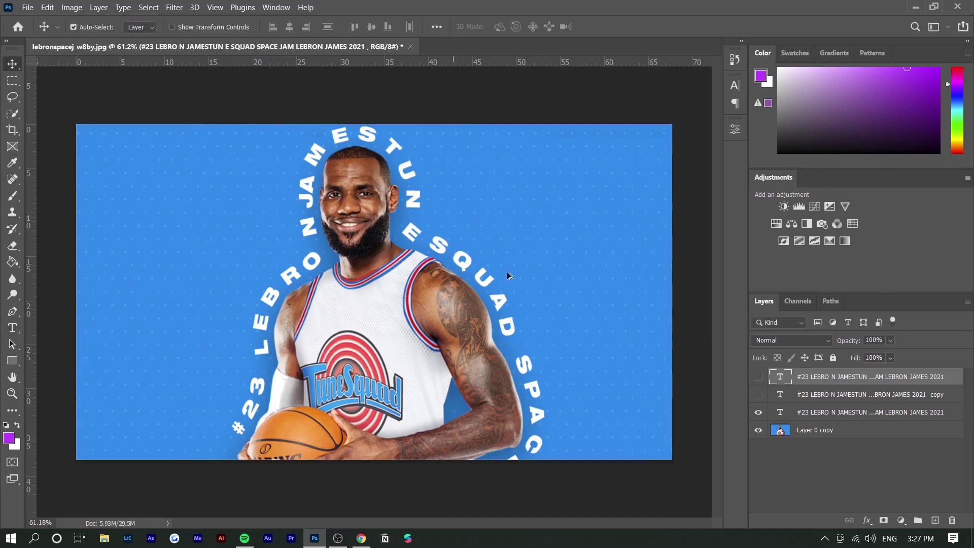
scroll(510, 275, down, 1)
click(820, 432)
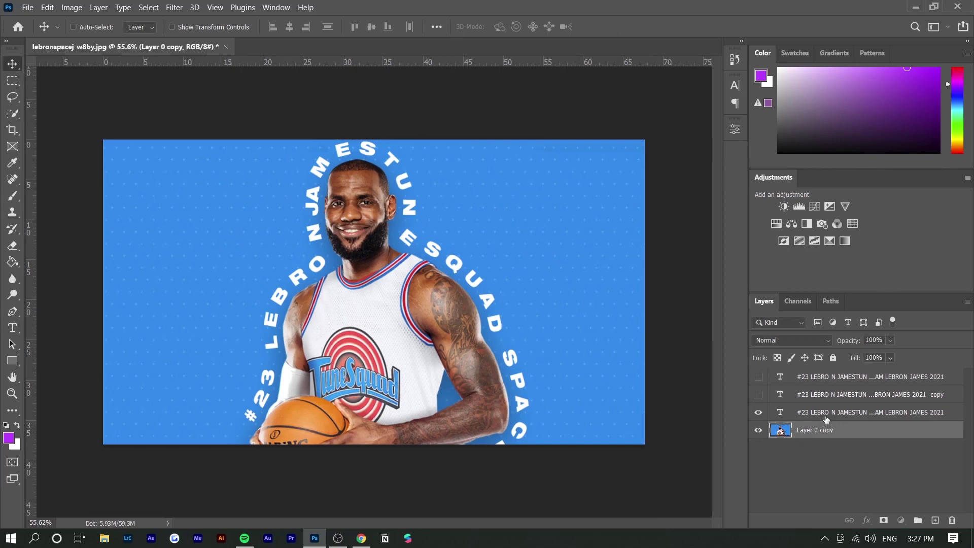
shift+click(826, 417)
key(ctrl)
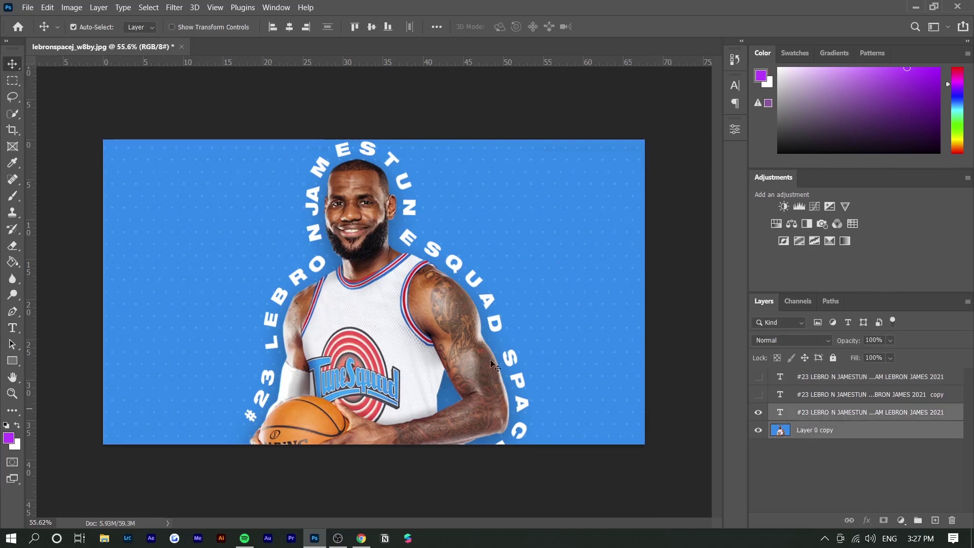